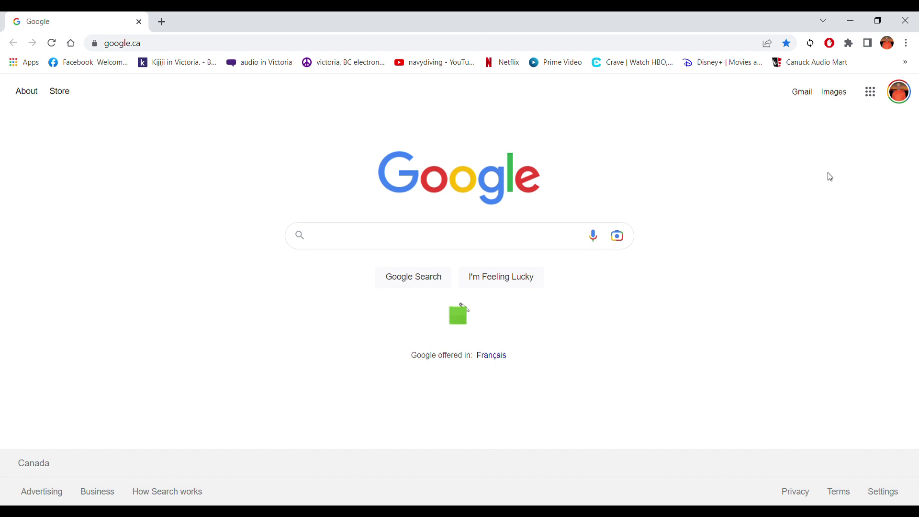
# - Go to discogs.com in Chrome and put the cursor in its search box
pyautogui.click(124, 45)
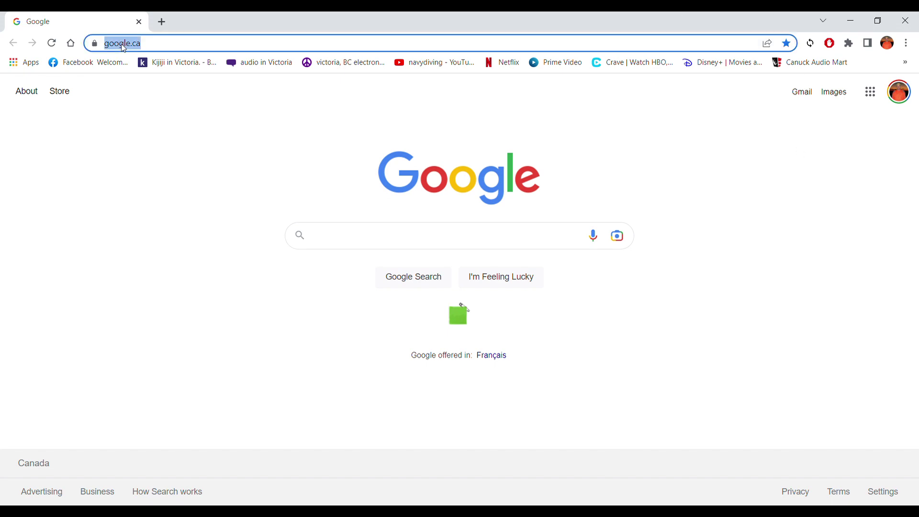
pyautogui.write('disco')
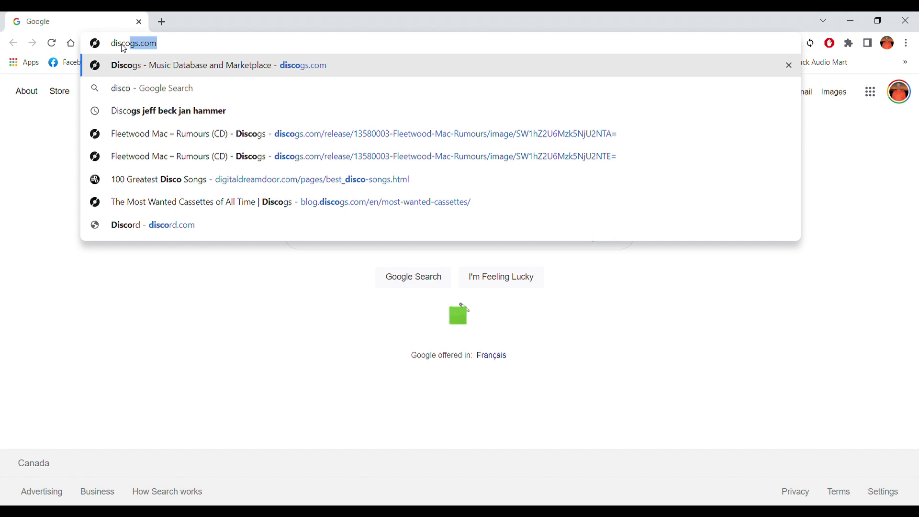
pyautogui.press('Return')
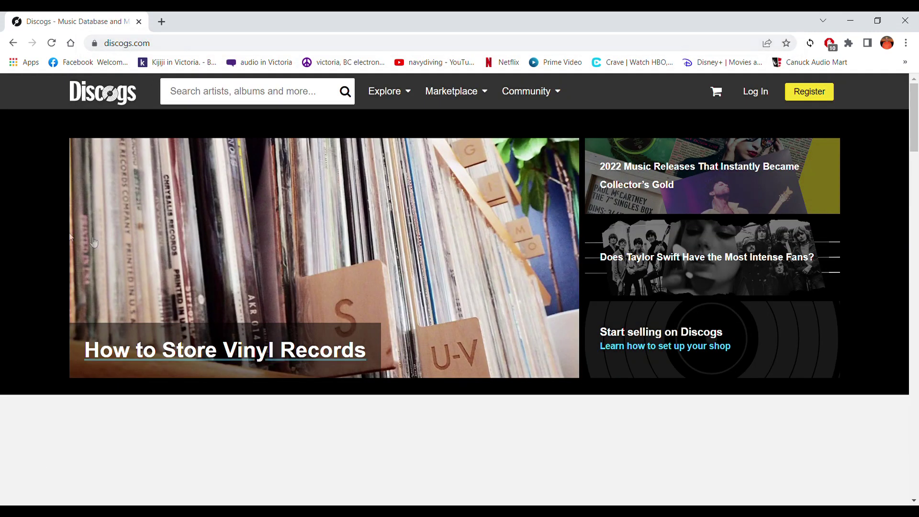
pyautogui.click(207, 96)
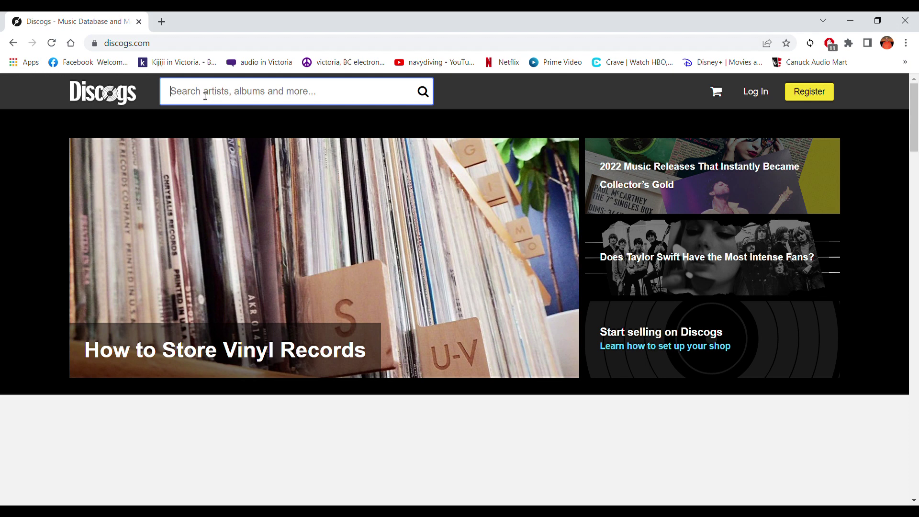
# - Search Discogs for catalogue number W2-3010 and browse the results
pyautogui.write('W2')
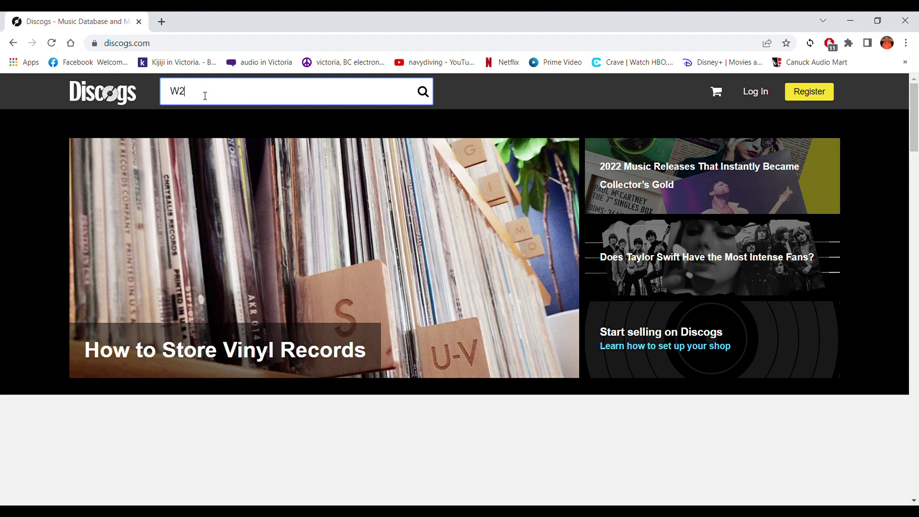
pyautogui.write('-')
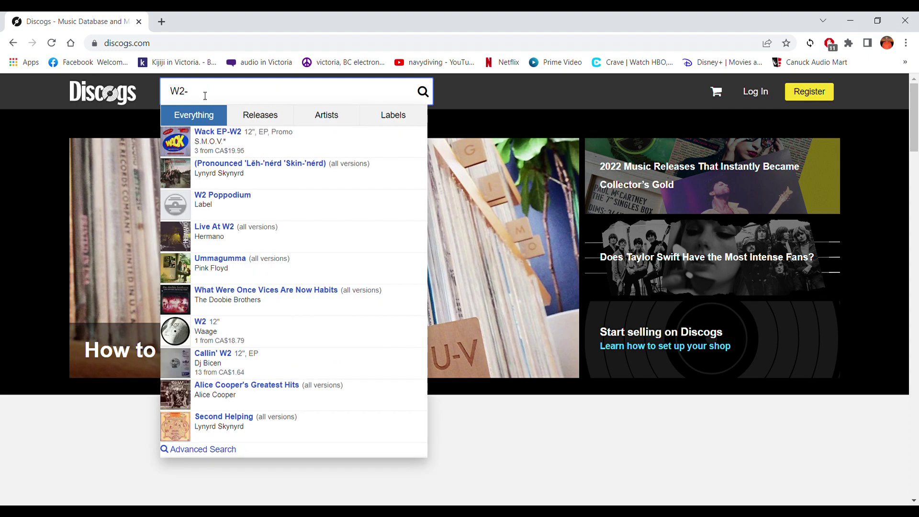
pyautogui.write('301')
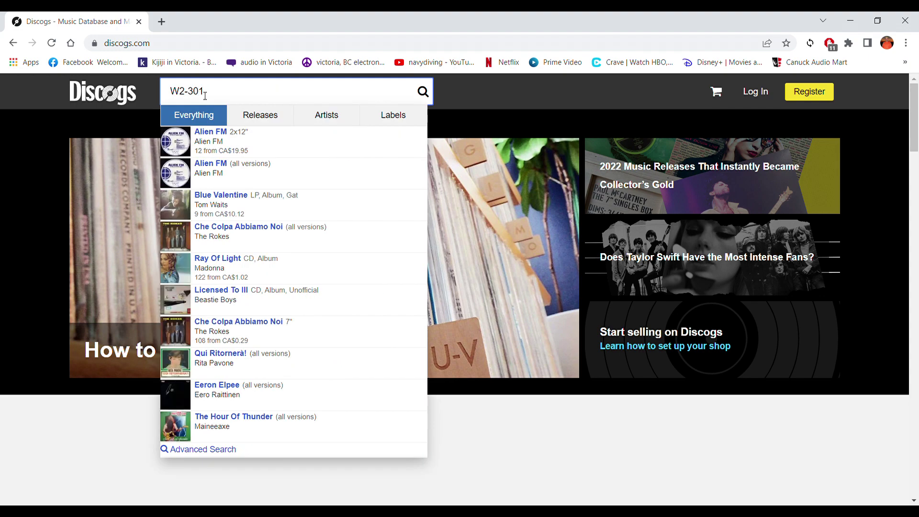
pyautogui.write('0')
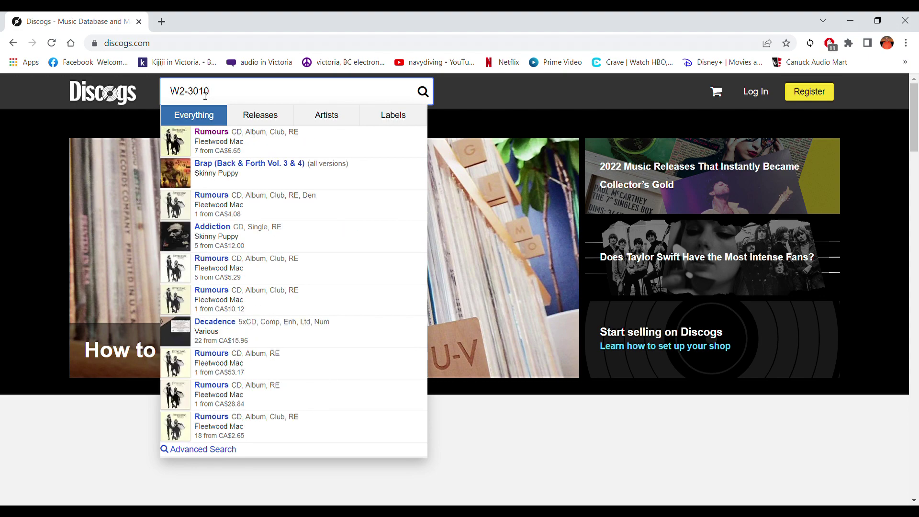
pyautogui.press('Return')
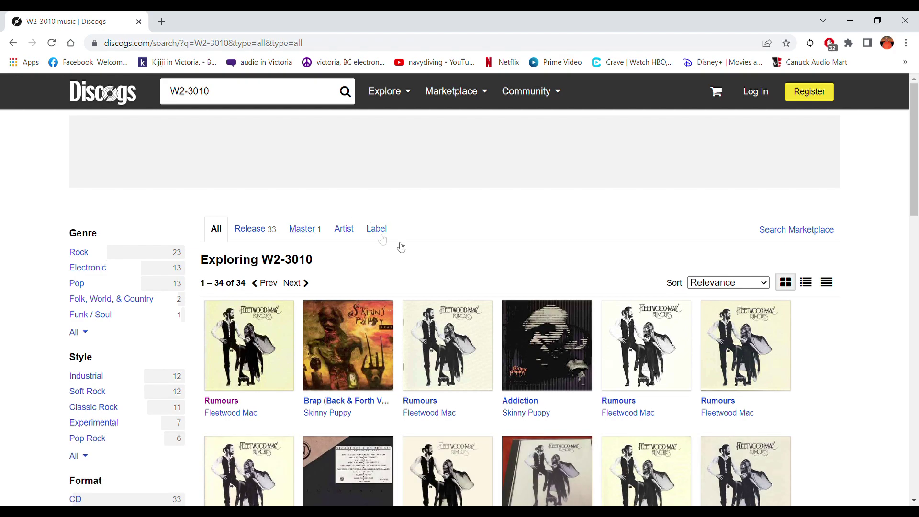
pyautogui.scroll(-5, 460, 246)
pyautogui.scroll(-6, 461, 248)
pyautogui.scroll(10, 324, 354)
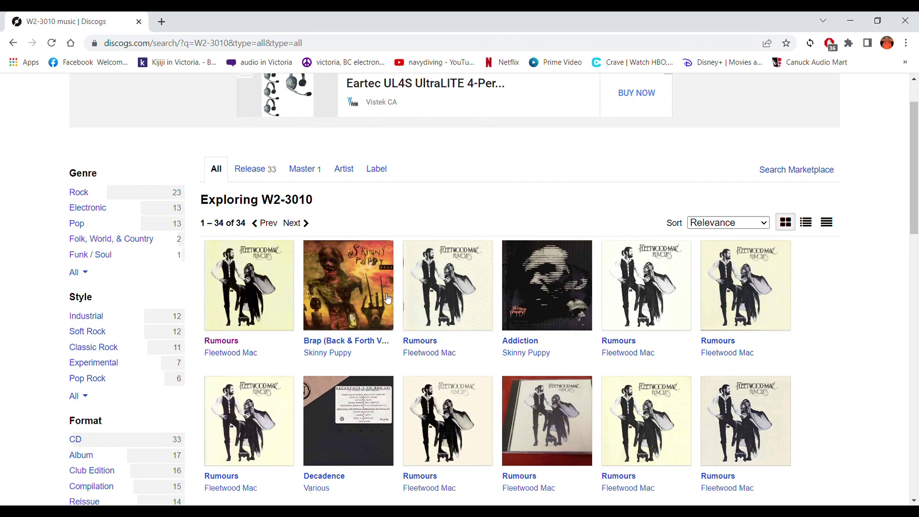
pyautogui.scroll(-6, 401, 329)
pyautogui.scroll(-8, 401, 329)
pyautogui.scroll(15, 402, 326)
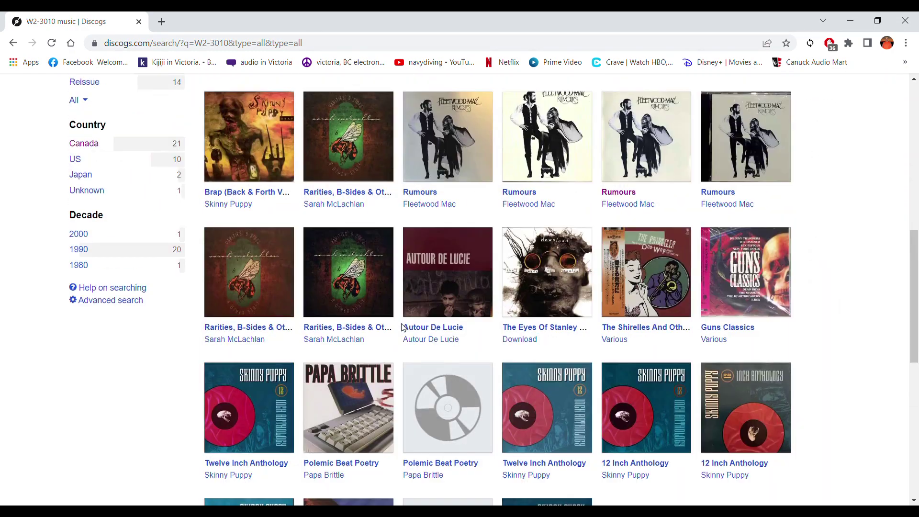
pyautogui.scroll(-4, 403, 327)
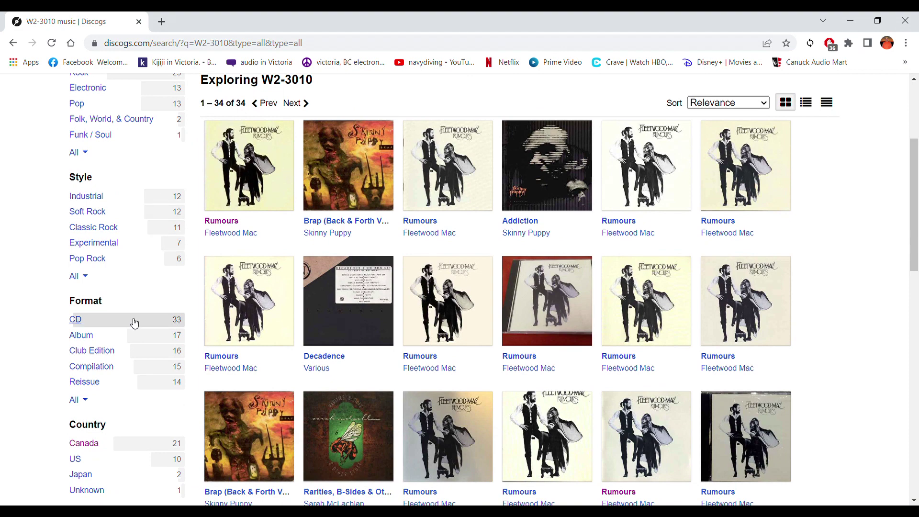
pyautogui.scroll(-5, 134, 321)
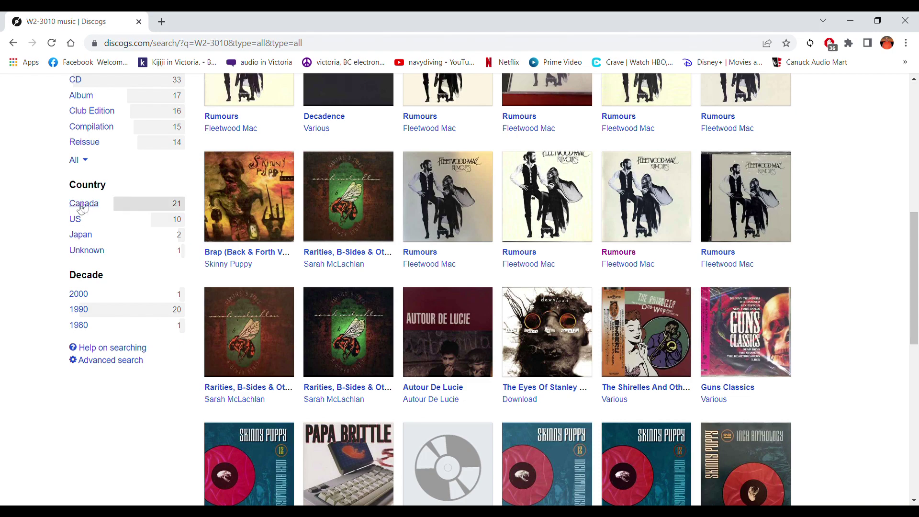
# - Filter the results to Canada and open the Fleetwood Mac Rumours CD release
pyautogui.click(83, 206)
pyautogui.scroll(-5, 472, 254)
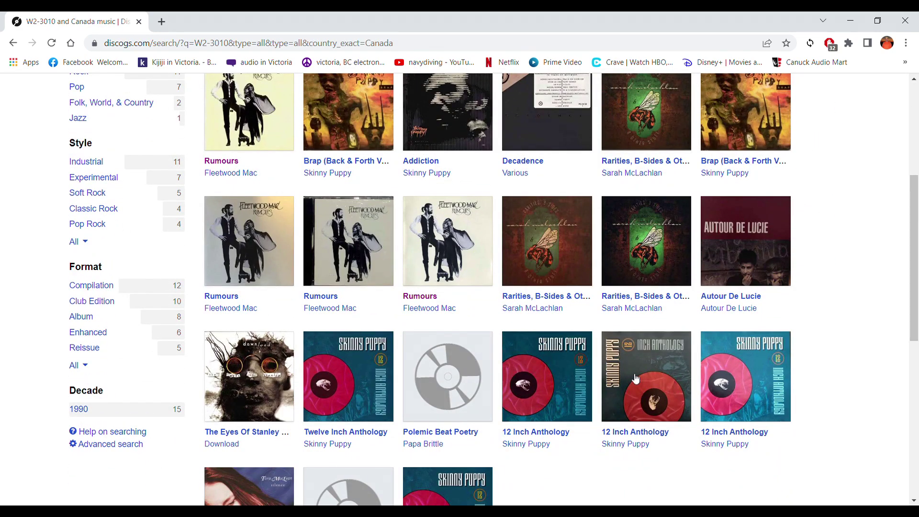
pyautogui.scroll(-2, 474, 453)
pyautogui.scroll(6, 431, 479)
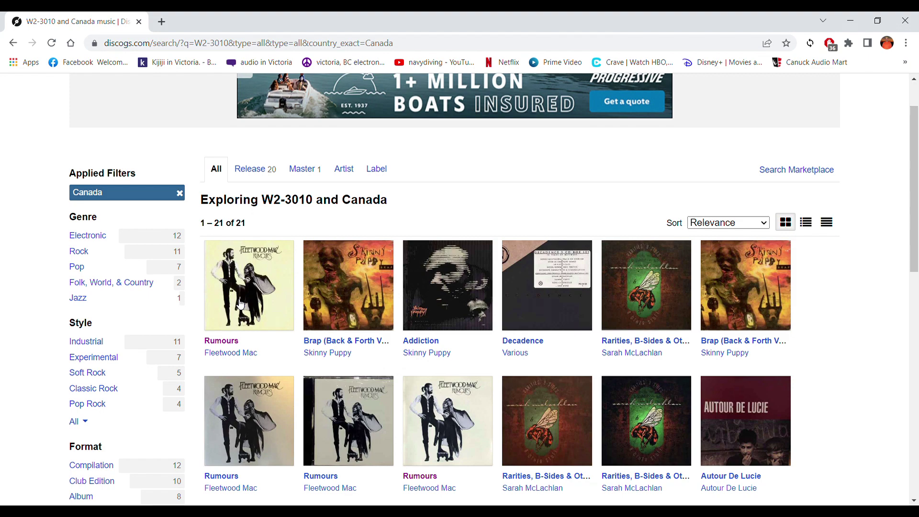
pyautogui.scroll(-1, 245, 282)
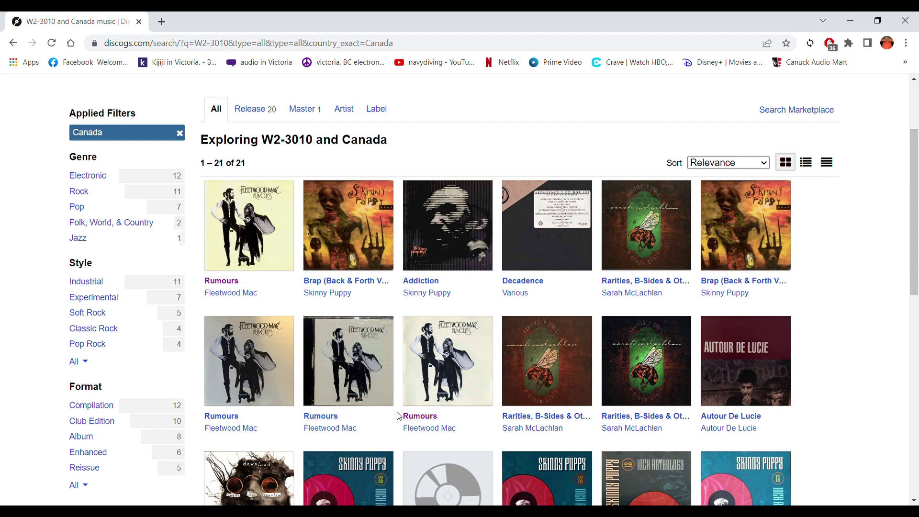
pyautogui.click(427, 419)
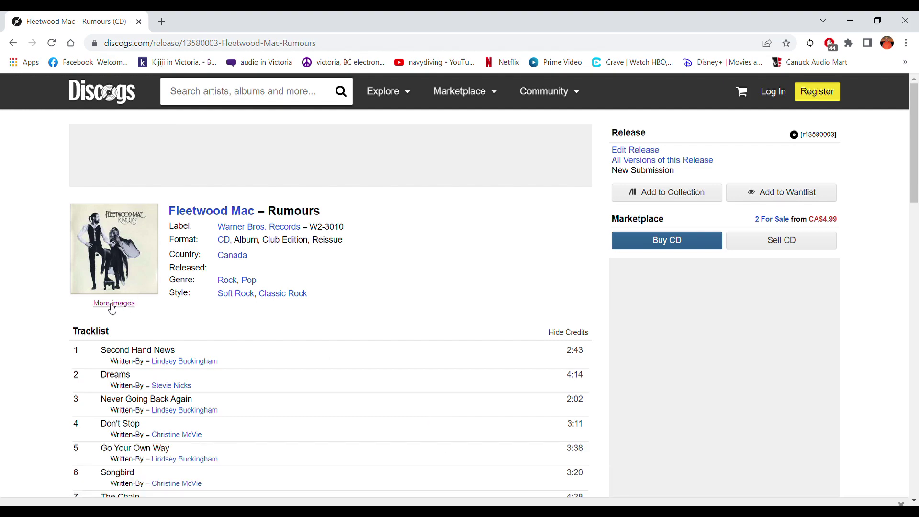
# - Highlight catalogue number W2-3010 on the release page, then open the cover image gallery
pyautogui.scroll(-9, 229, 287)
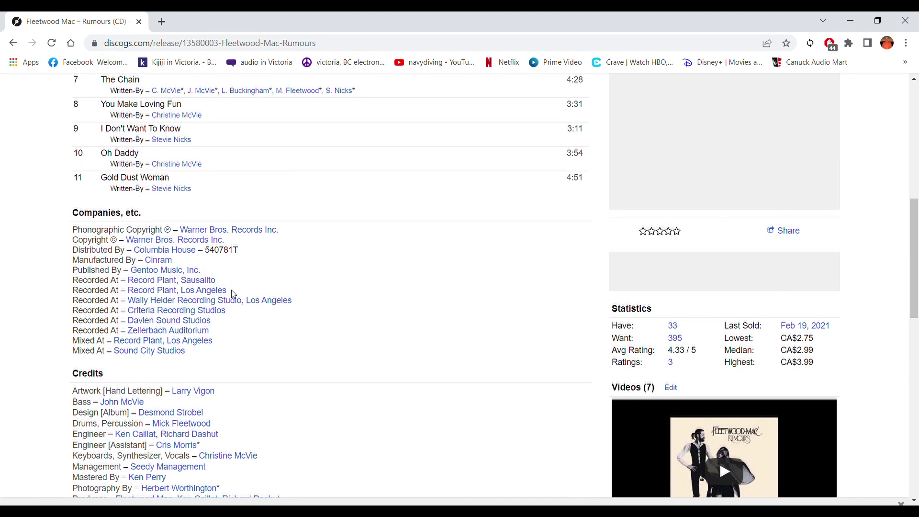
pyautogui.scroll(5, 223, 267)
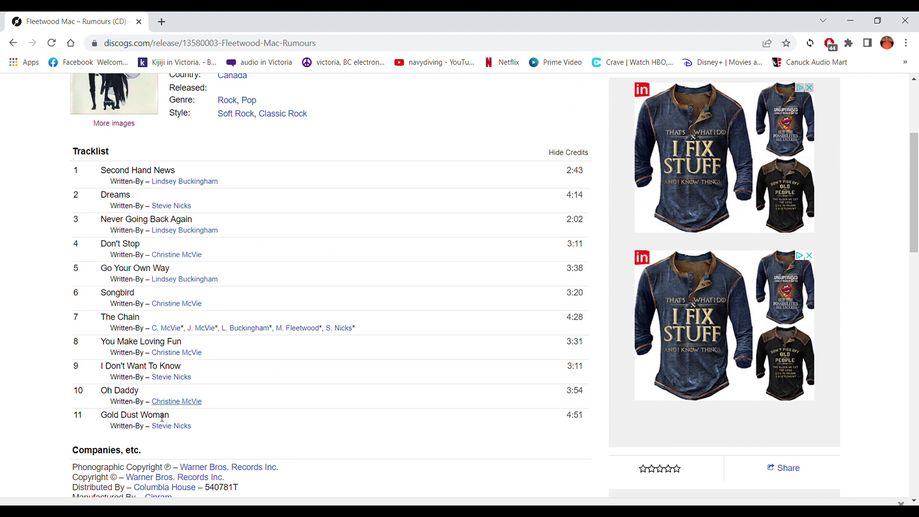
pyautogui.scroll(-4, 156, 424)
pyautogui.scroll(8, 226, 390)
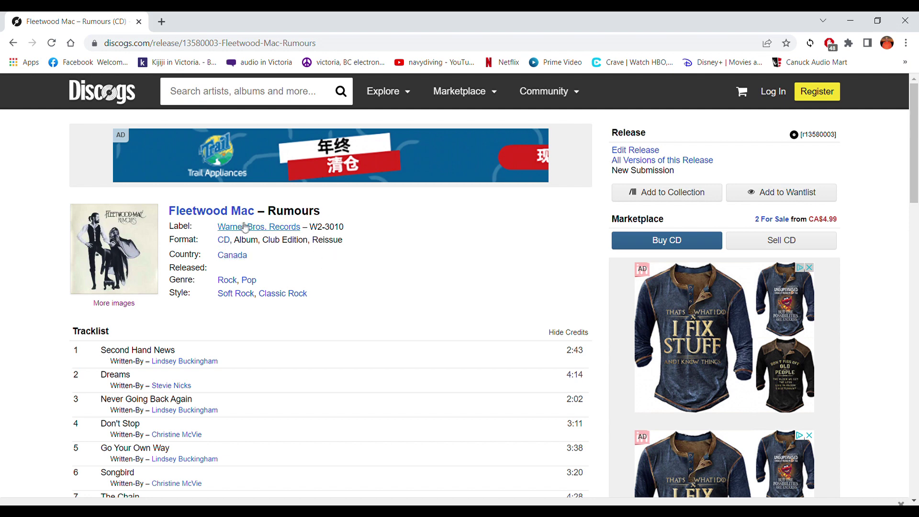
pyautogui.moveTo(307, 227); pyautogui.dragTo(356, 235)
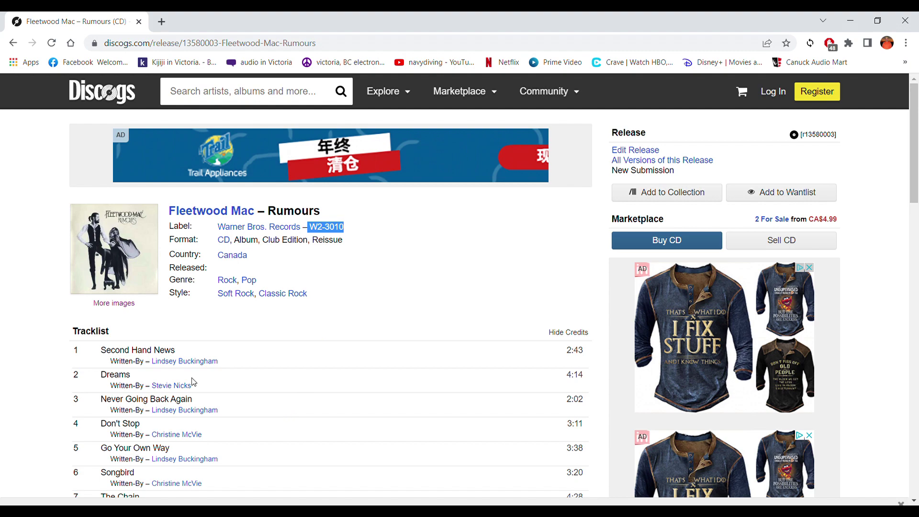
pyautogui.scroll(-3, 211, 386)
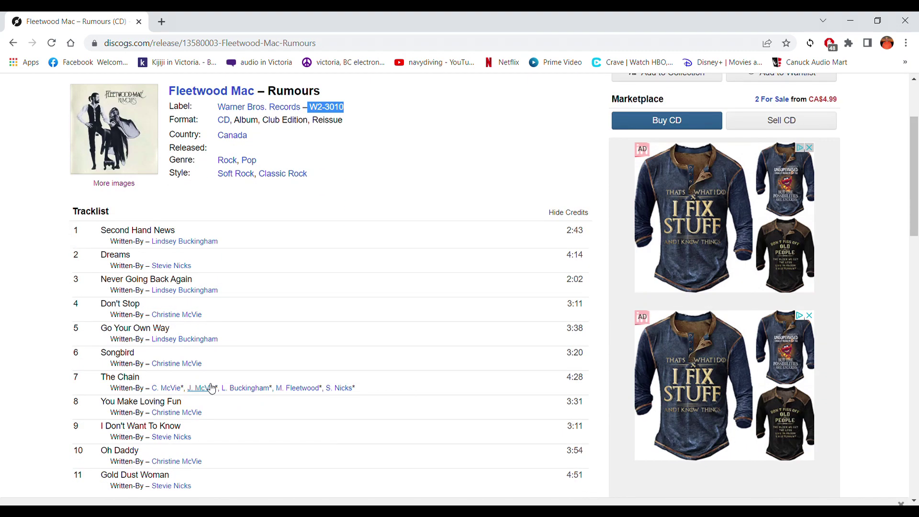
pyautogui.scroll(1, 200, 301)
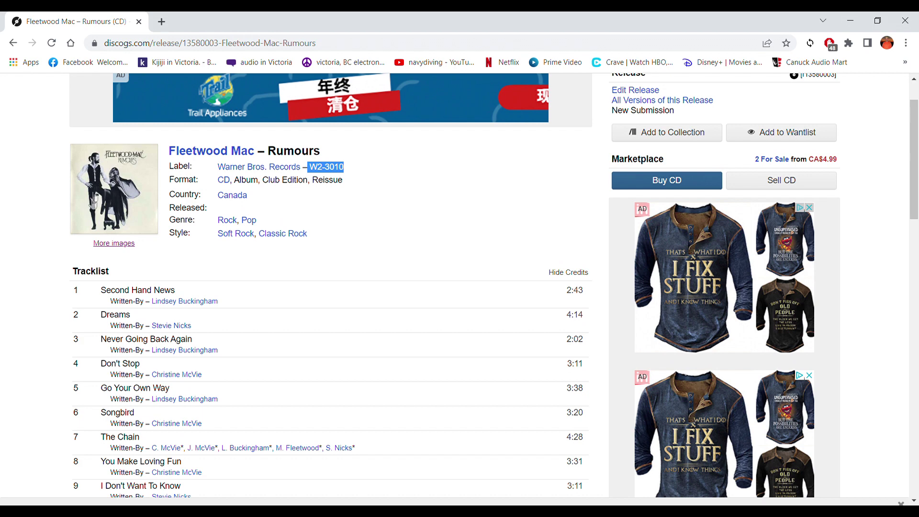
pyautogui.click(115, 244)
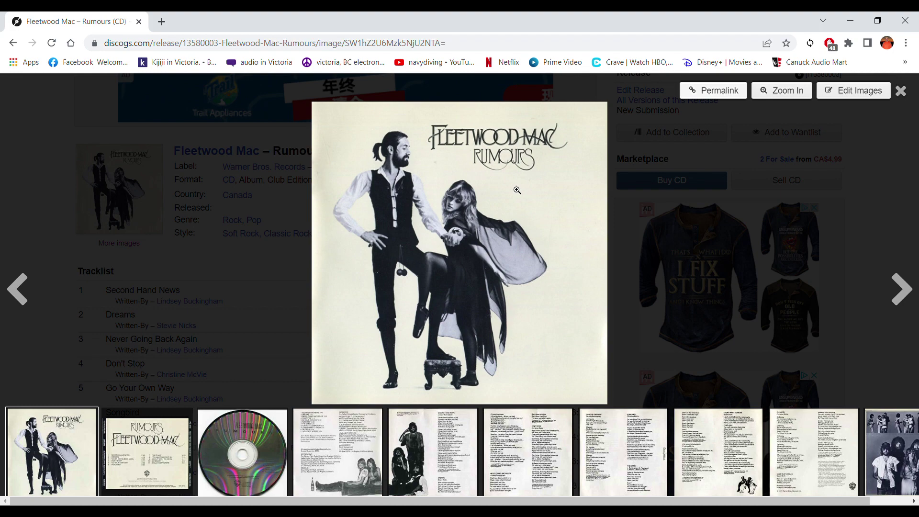
pyautogui.click(133, 438)
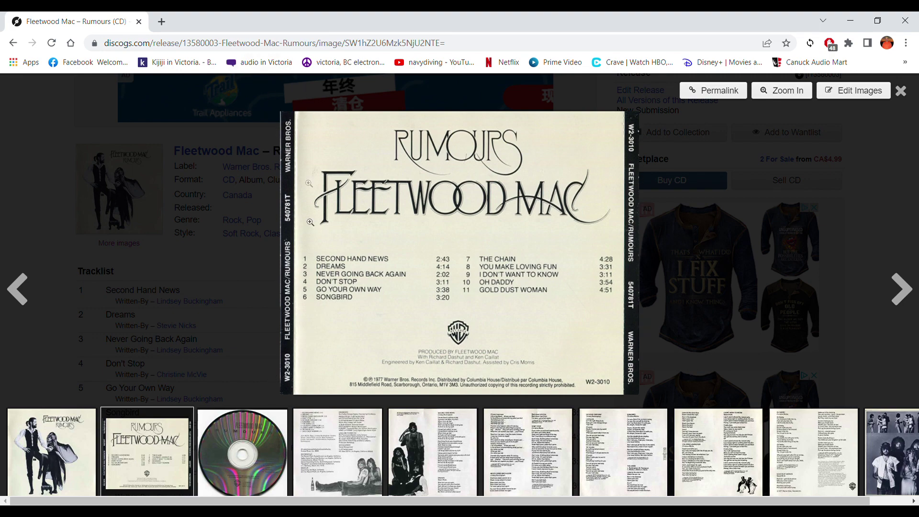
pyautogui.click(236, 444)
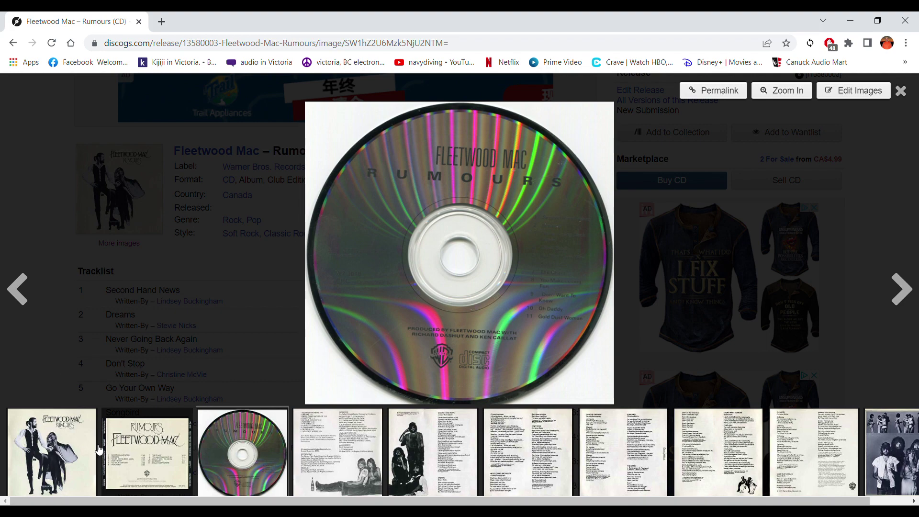
pyautogui.click(167, 449)
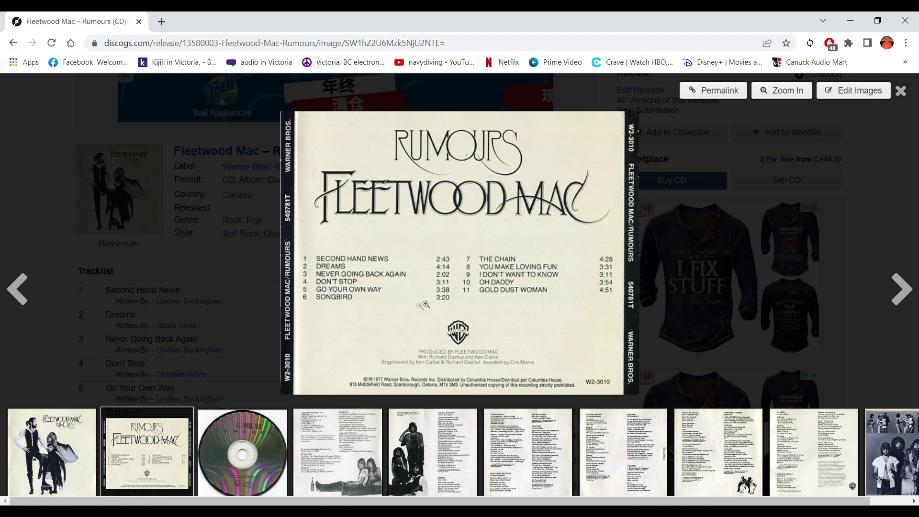
pyautogui.click(74, 448)
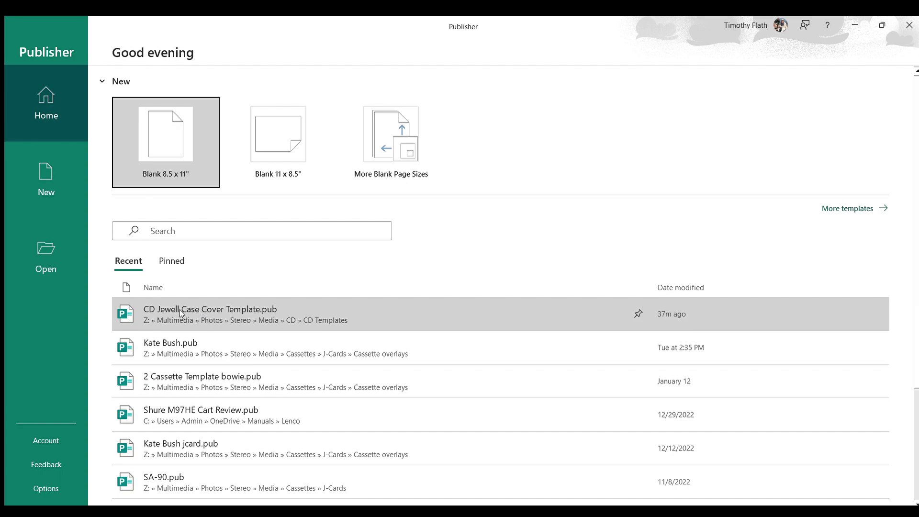
# - Open CD Jewell Case Cover Template.pub, move the Shania Twain insert aside and delete it
pyautogui.click(179, 309)
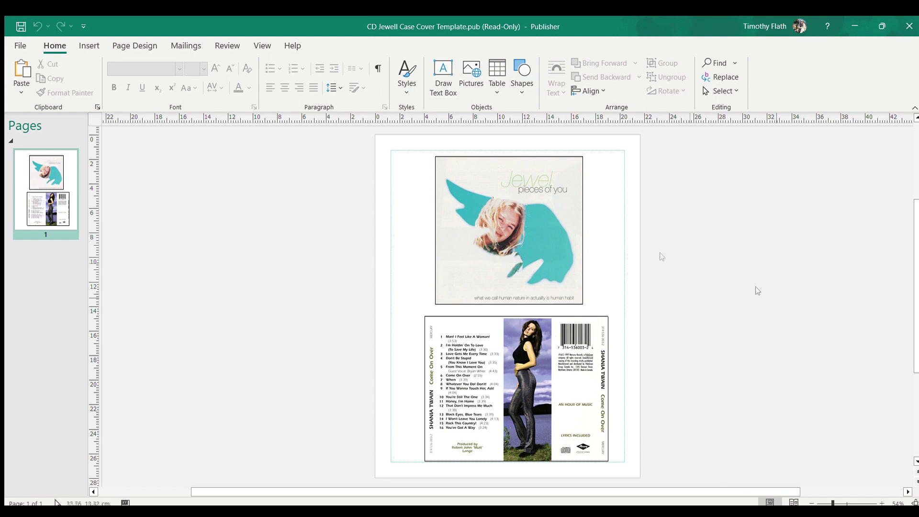
pyautogui.moveTo(506, 347); pyautogui.dragTo(735, 275)
pyautogui.moveTo(517, 387); pyautogui.dragTo(762, 267)
pyautogui.press('Delete')
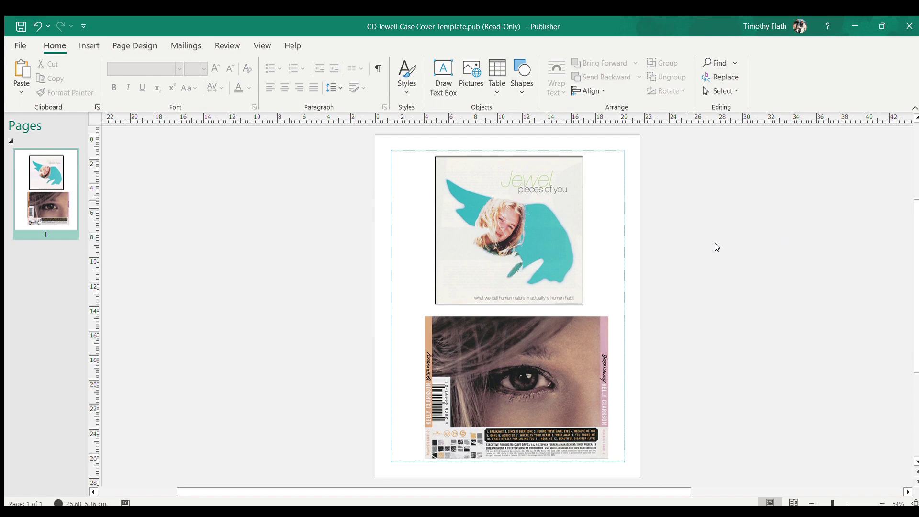
# - Paste the Rumours front cover over the Jewel cover and resize it to fill that square
pyautogui.hotkey('ctrl', 'v')
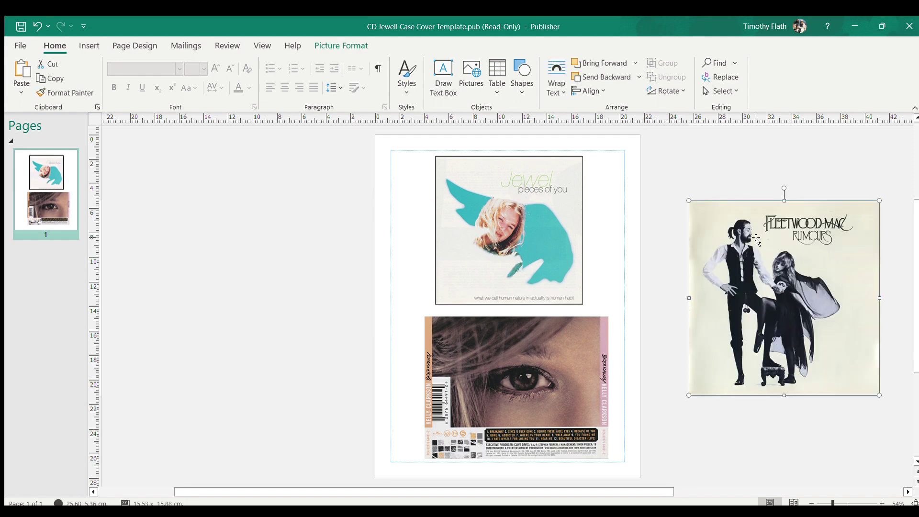
pyautogui.moveTo(756, 240); pyautogui.dragTo(502, 193)
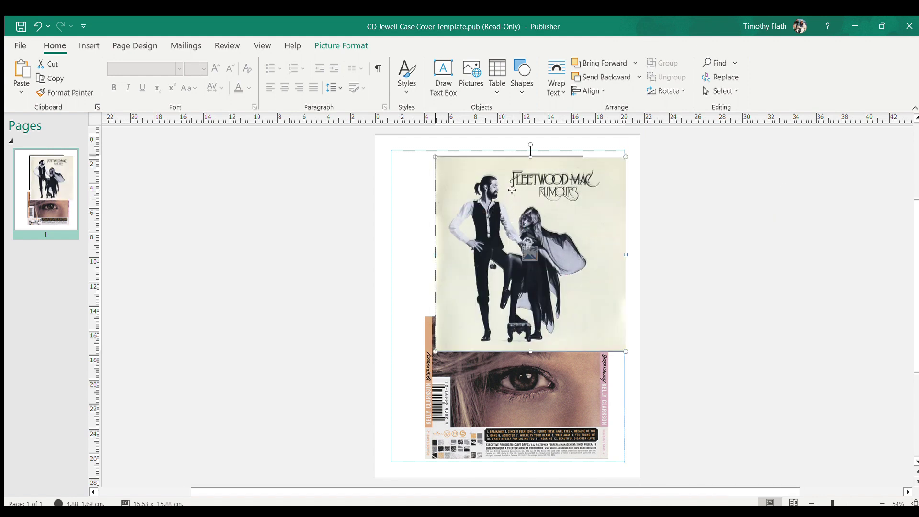
pyautogui.moveTo(512, 190); pyautogui.dragTo(512, 188)
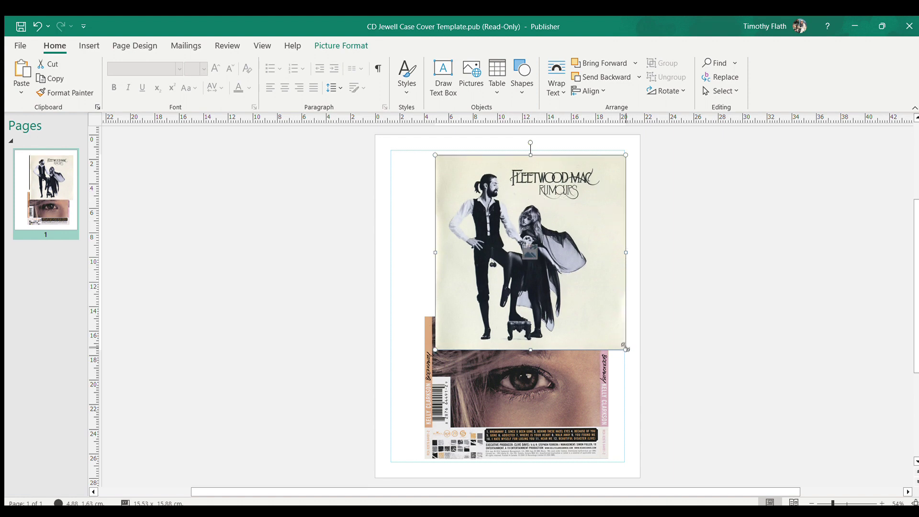
pyautogui.moveTo(624, 347); pyautogui.dragTo(479, 208)
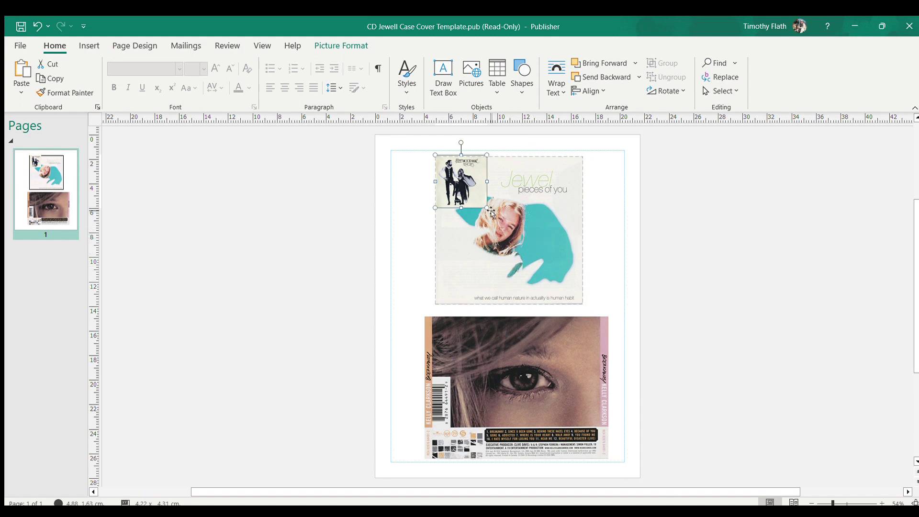
pyautogui.moveTo(489, 209); pyautogui.dragTo(575, 309)
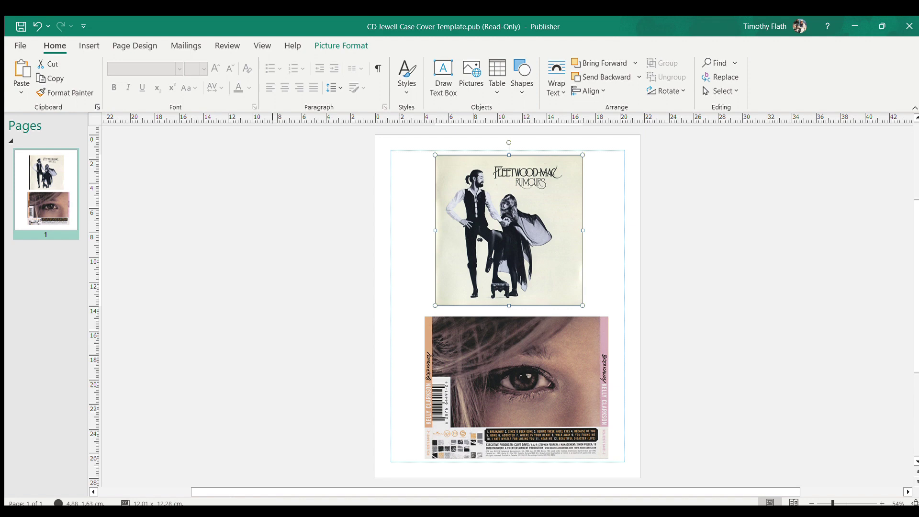
pyautogui.click(852, 222)
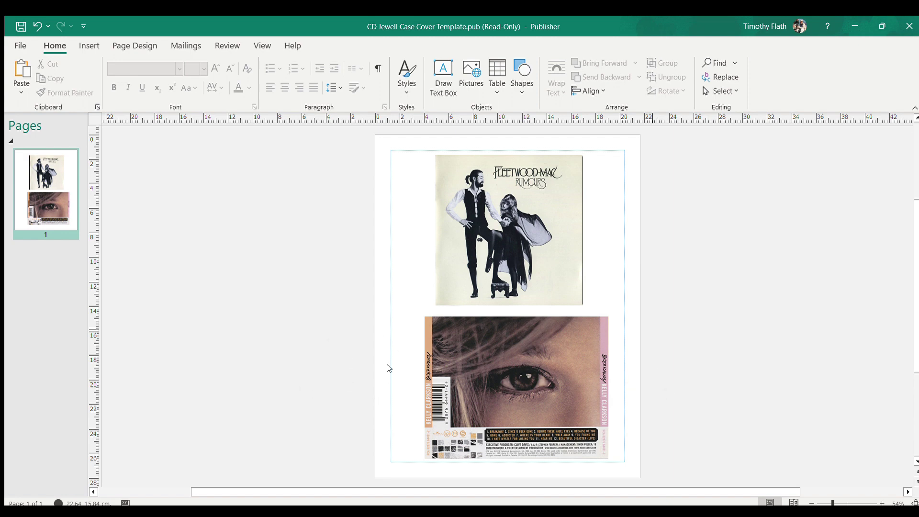
# - Paste the Rumours back cover and stretch it over the Kelly Clarkson picture's rectangle
pyautogui.hotkey('ctrl', 'v')
pyautogui.moveTo(705, 370); pyautogui.dragTo(476, 357)
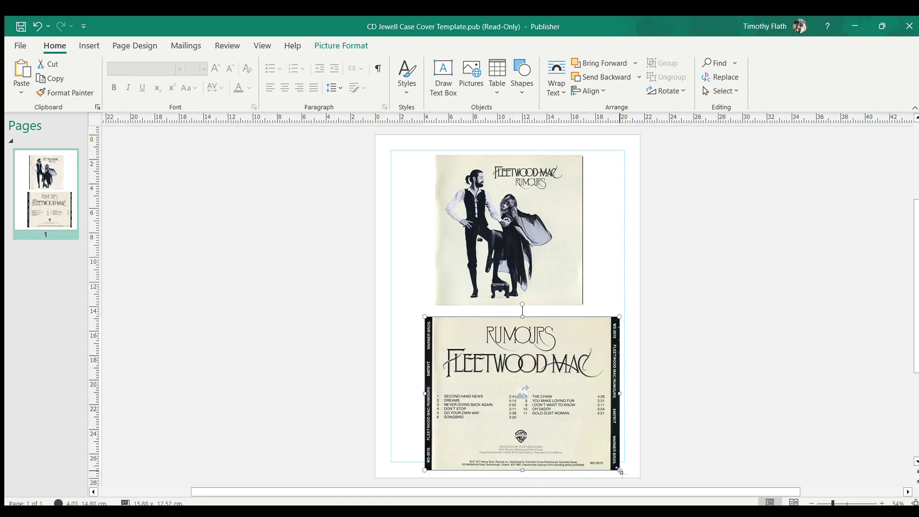
pyautogui.moveTo(620, 470); pyautogui.dragTo(500, 375)
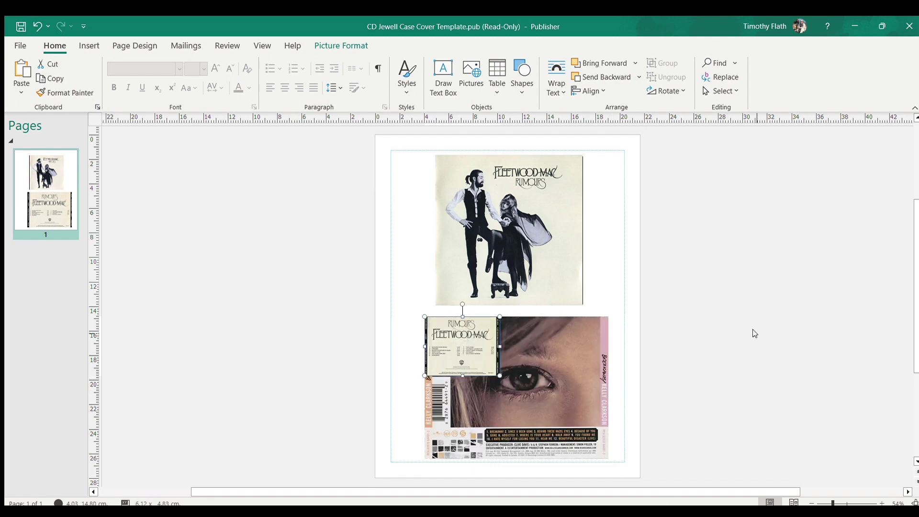
pyautogui.scroll(-2, 755, 333)
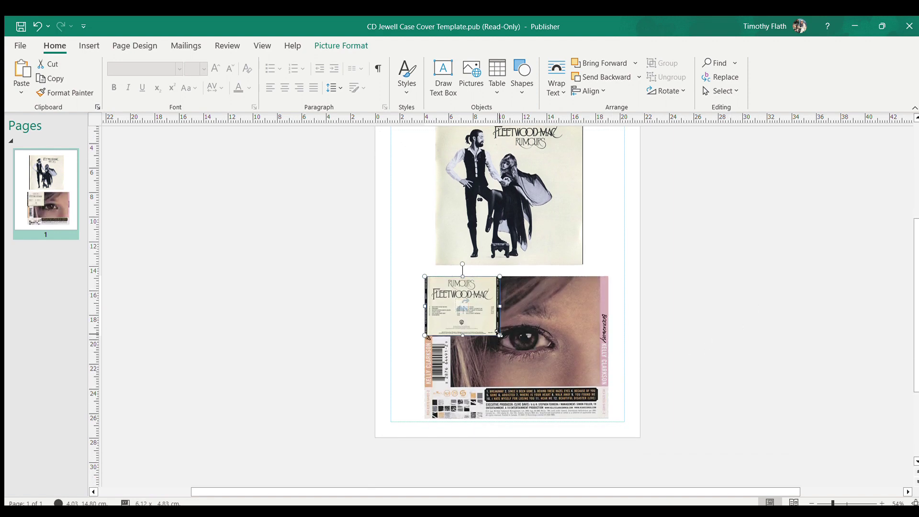
pyautogui.moveTo(500, 334); pyautogui.dragTo(585, 420)
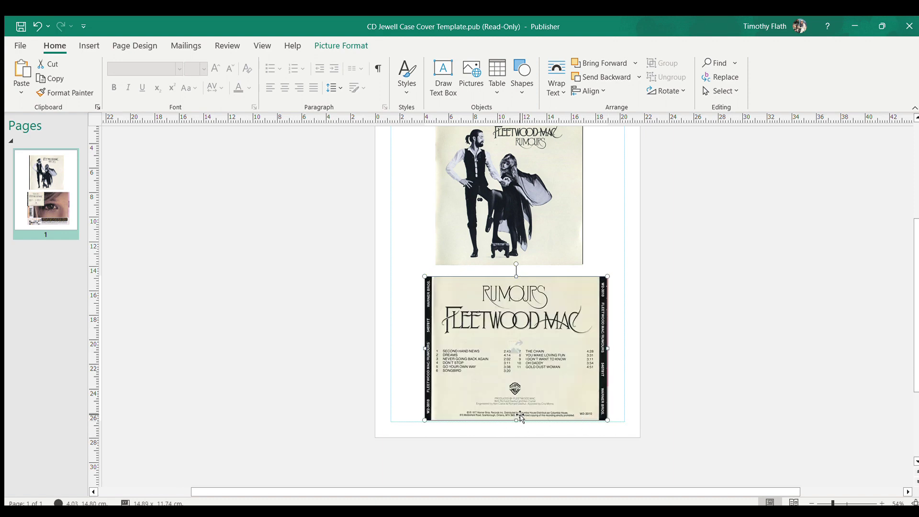
pyautogui.moveTo(521, 418)
pyautogui.mouseDown()
pyautogui.moveTo(513, 421)
pyautogui.moveTo(515, 406)
pyautogui.moveTo(518, 422)
pyautogui.mouseUp()
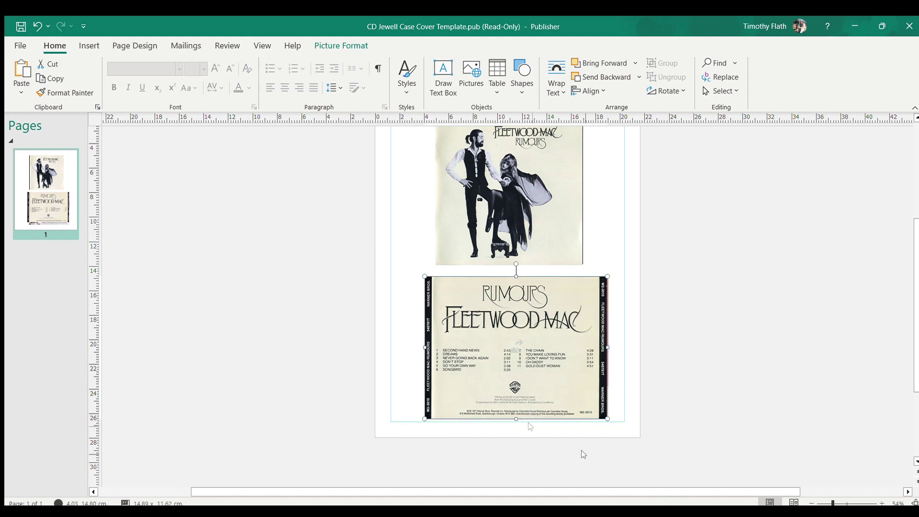
# - Zoom in to check the back cover's edges and fine-tune its height
pyautogui.click(850, 503)
pyautogui.click(839, 501)
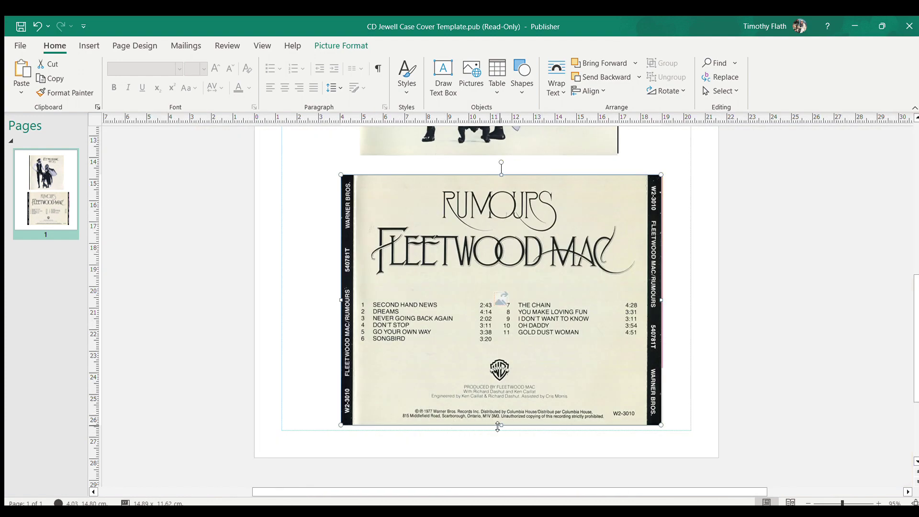
pyautogui.moveTo(498, 426); pyautogui.dragTo(497, 412)
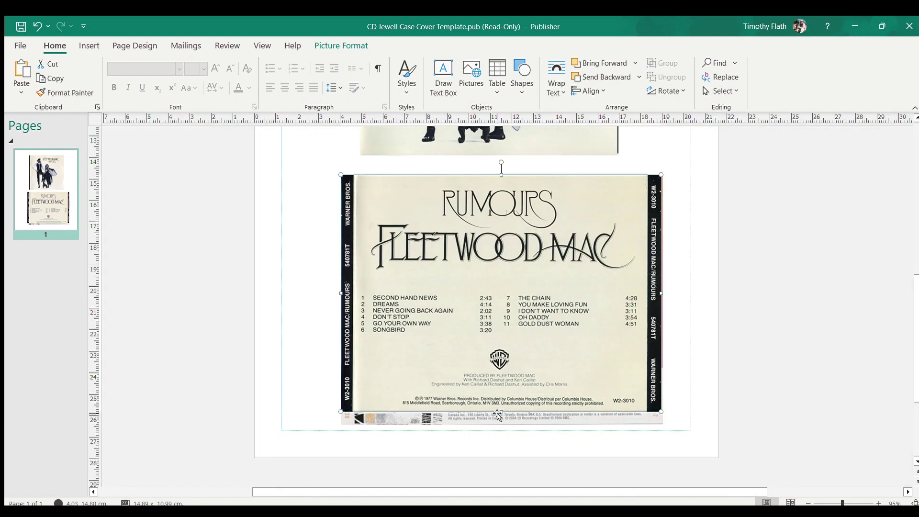
pyautogui.moveTo(502, 415); pyautogui.dragTo(503, 425)
pyautogui.click(723, 415)
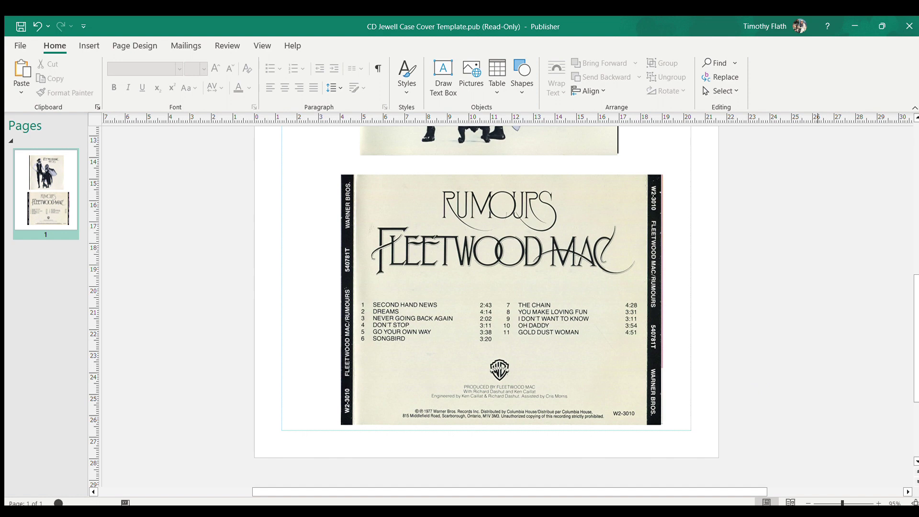
pyautogui.scroll(5, 677, 380)
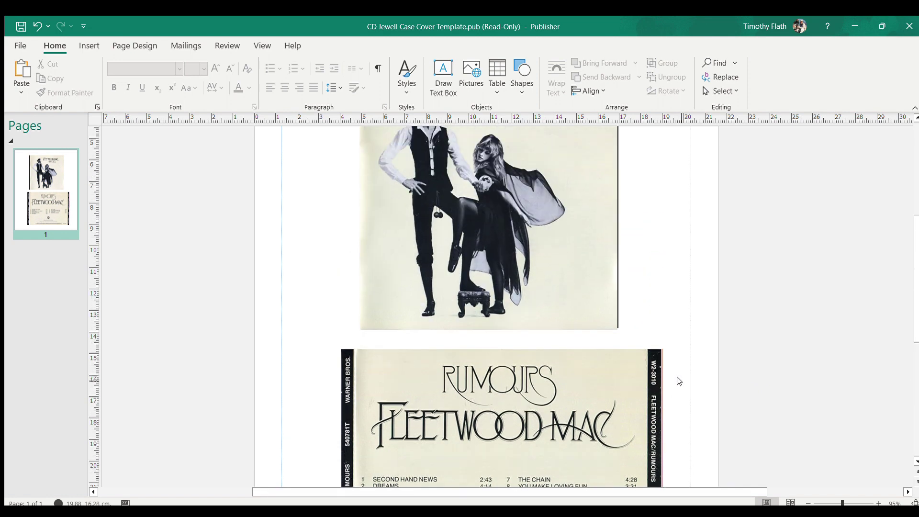
pyautogui.click(531, 243)
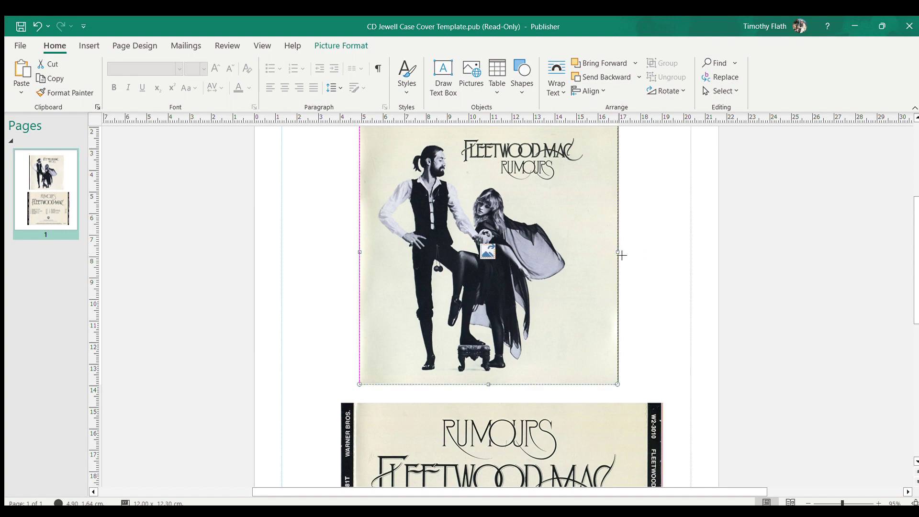
pyautogui.click(667, 242)
pyautogui.scroll(-5, 734, 289)
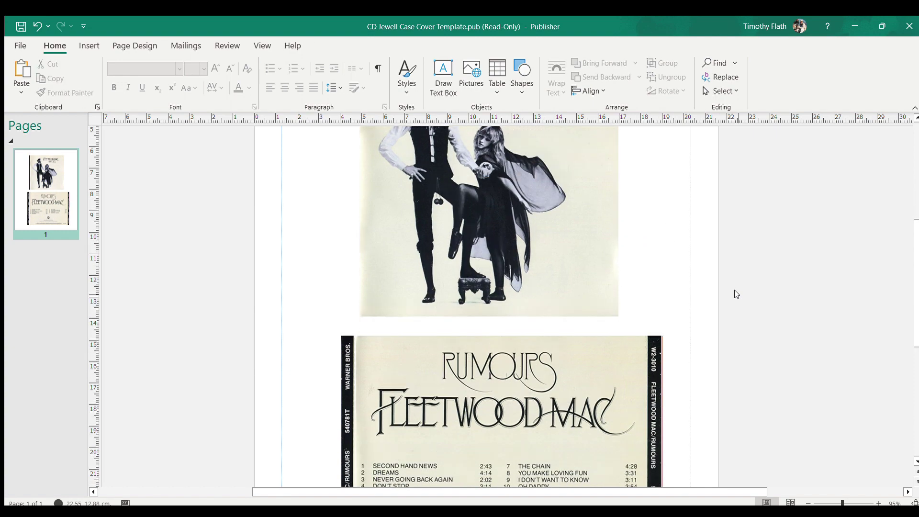
pyautogui.scroll(2, 738, 326)
pyautogui.scroll(3, 738, 326)
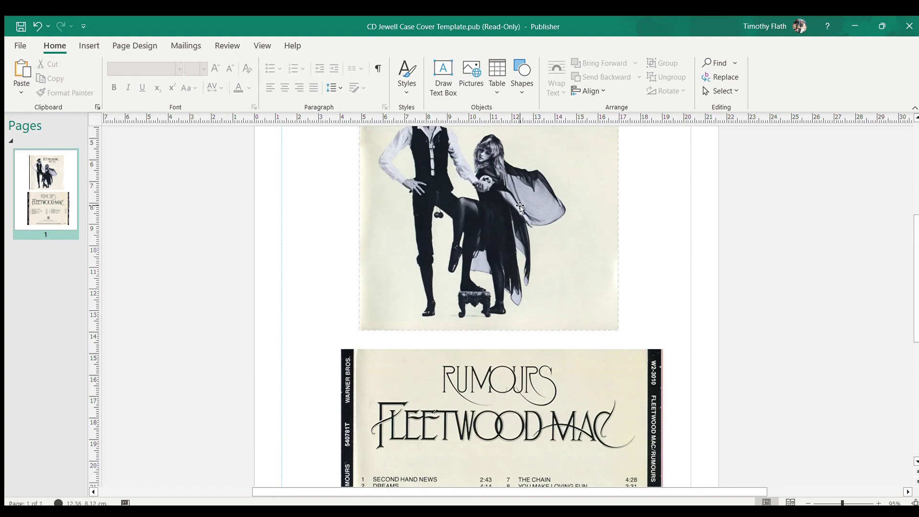
pyautogui.scroll(-3, 670, 354)
pyautogui.scroll(4, 598, 392)
pyautogui.scroll(3, 598, 391)
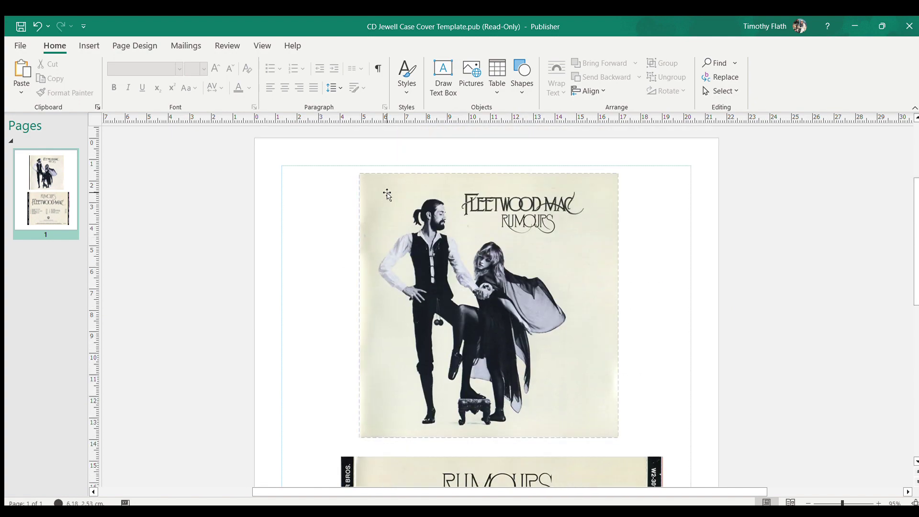
pyautogui.click(387, 193)
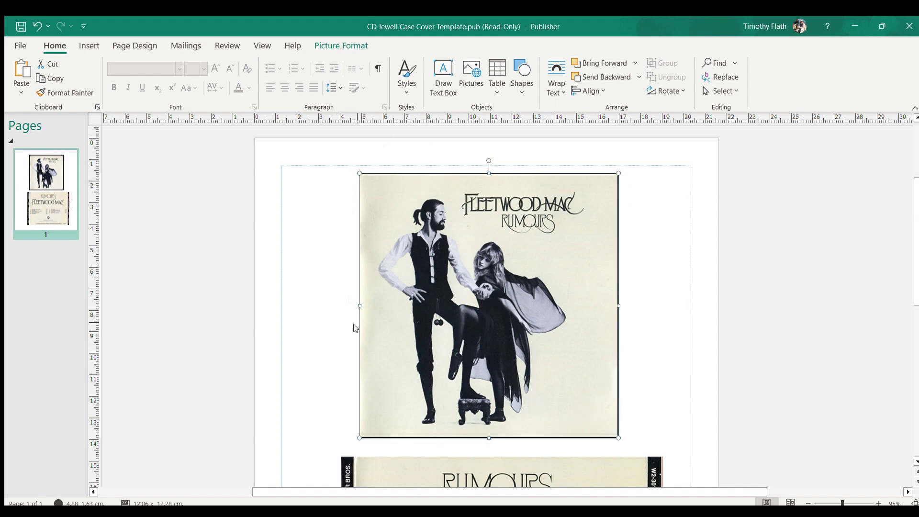
# - Give the Rumours back cover the same thin black border as the front cover
pyautogui.click(738, 301)
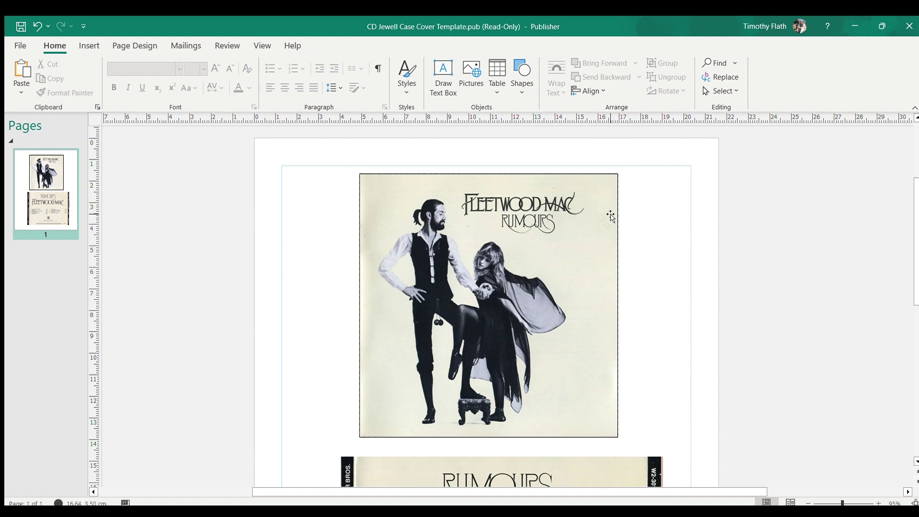
pyautogui.scroll(-5, 653, 257)
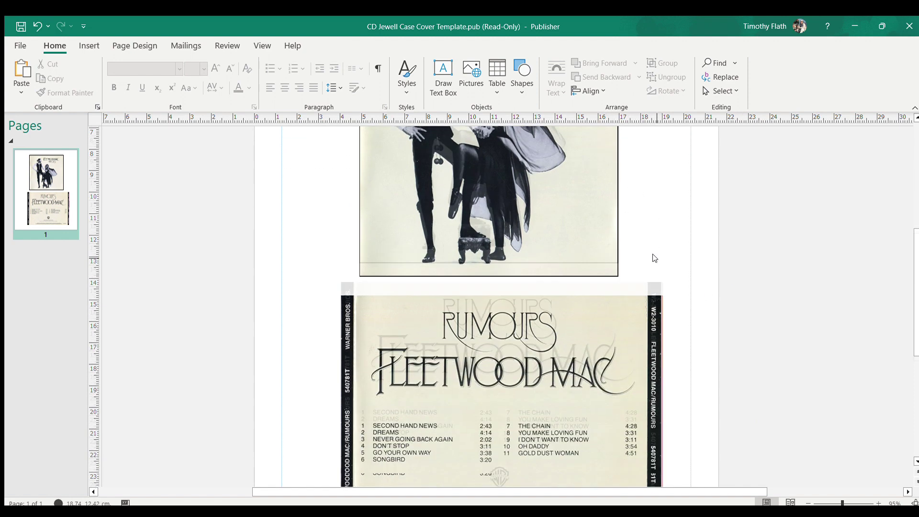
pyautogui.scroll(-3, 654, 258)
pyautogui.click(594, 228)
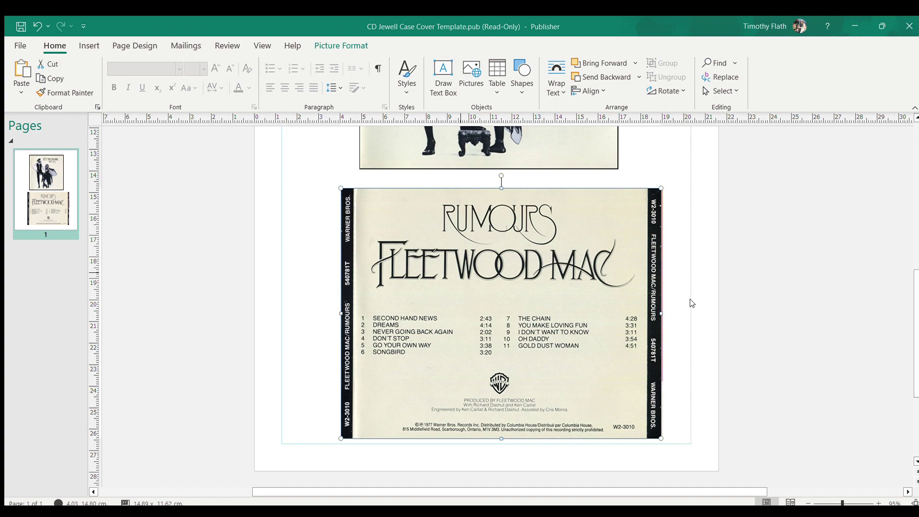
pyautogui.click(794, 338)
pyautogui.scroll(2, 796, 338)
pyautogui.scroll(5, 796, 339)
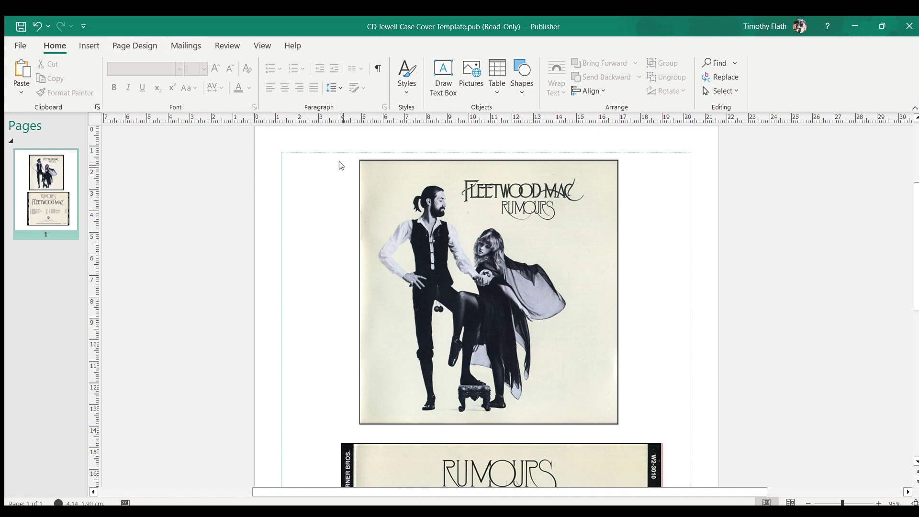
# - Open Print for the ET-2750 on Letter paper and review its printer properties
pyautogui.click(20, 46)
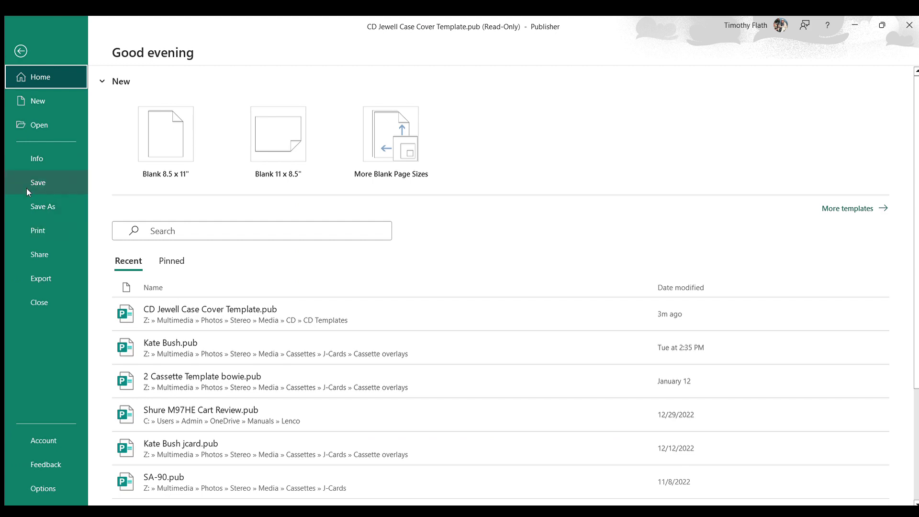
pyautogui.click(38, 231)
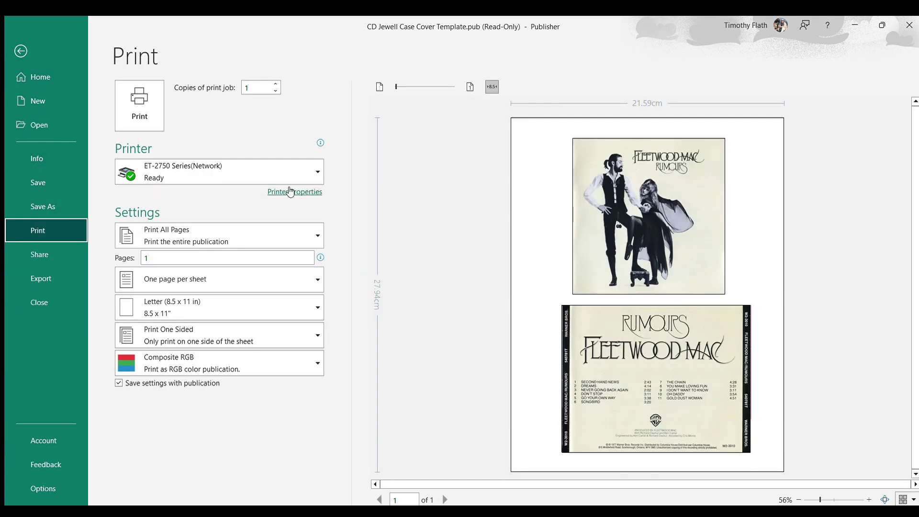
pyautogui.click(290, 191)
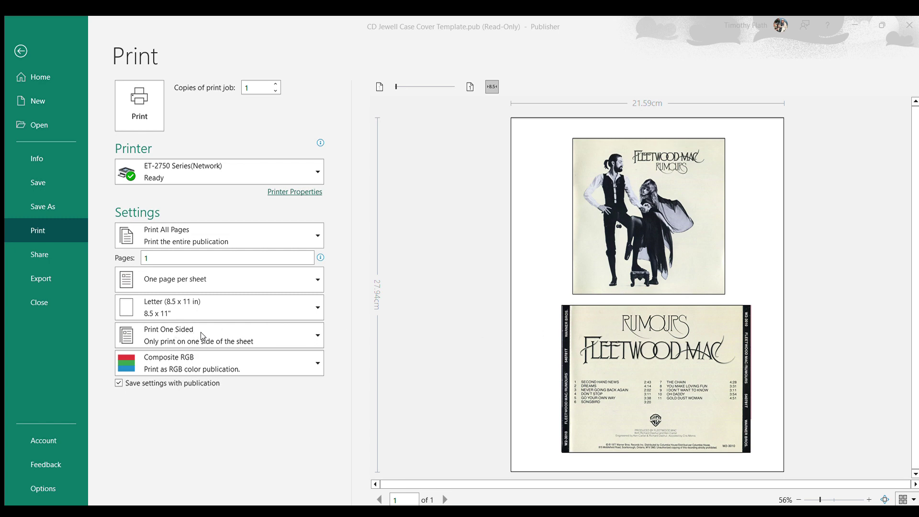
pyautogui.hotkey('alt', 'Tab')
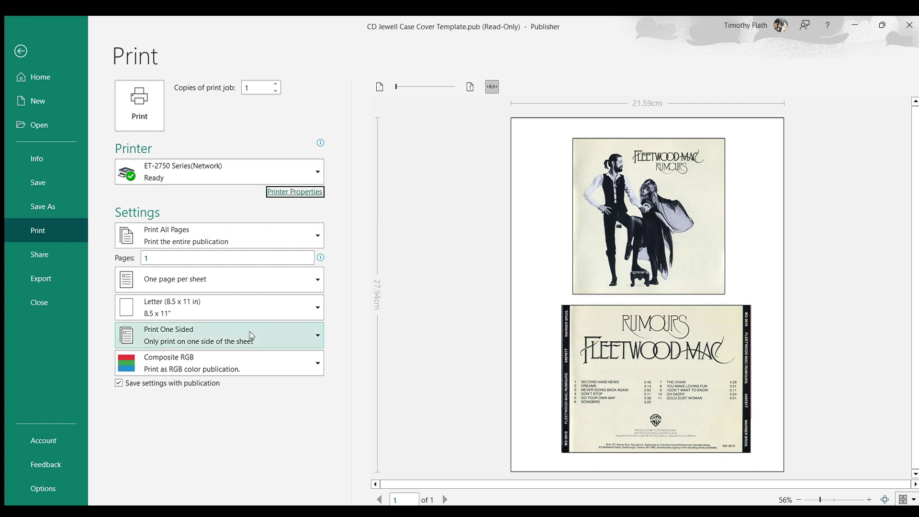